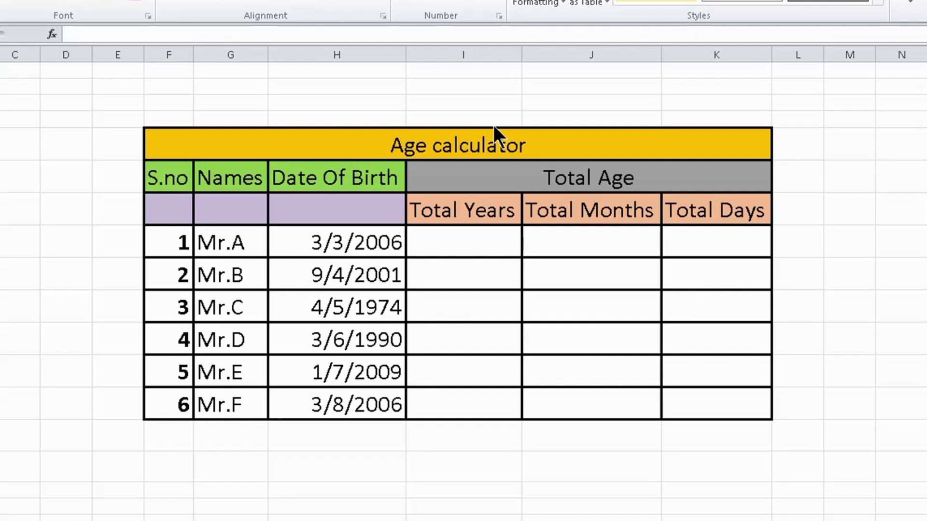
- Write =DATEDIF(H8,TODAY(),"Y") in I8 for Mr.A's Total Years
{"action": "double_click", "coordinate": [463, 241]}
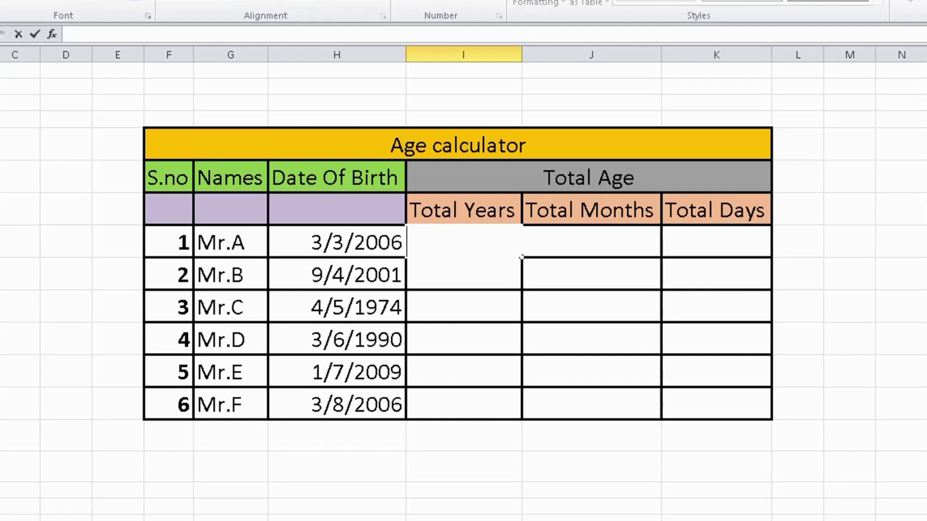
{"action": "type", "text": "=d"}
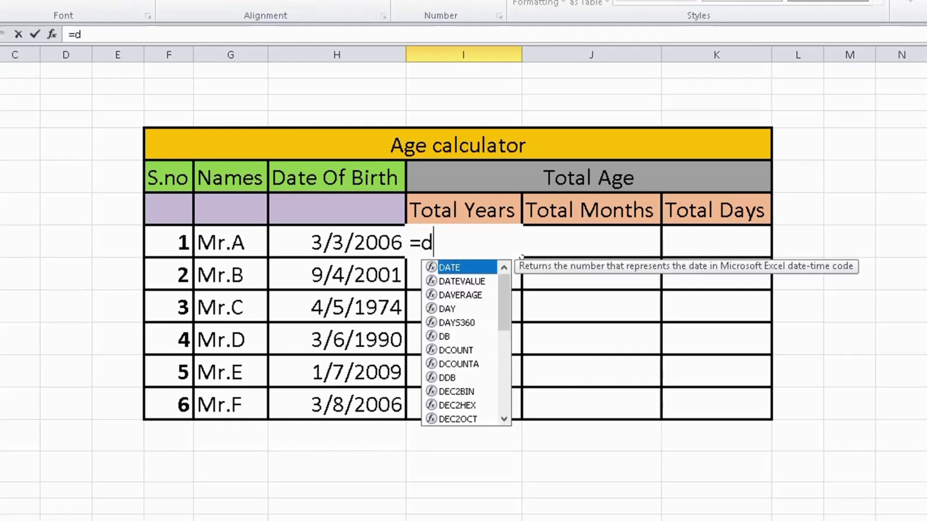
{"action": "type", "text": "ated"}
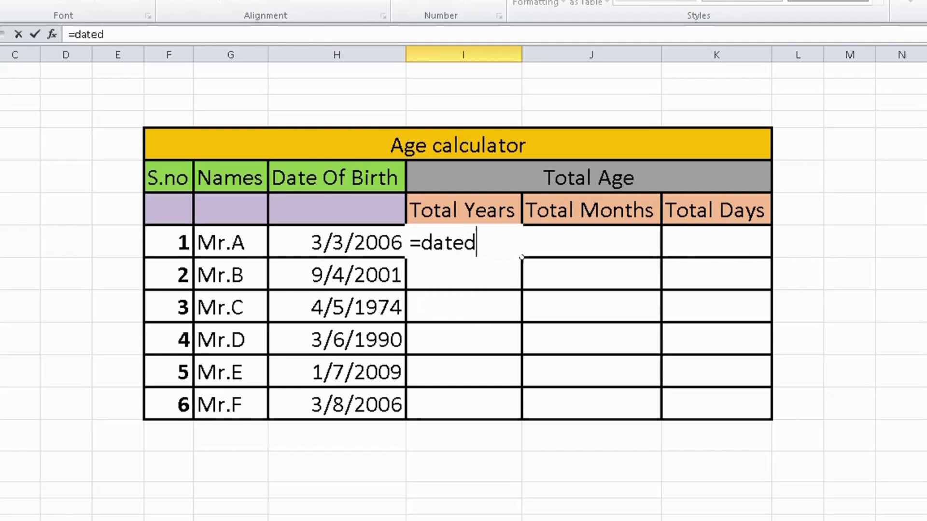
{"action": "type", "text": "if("}
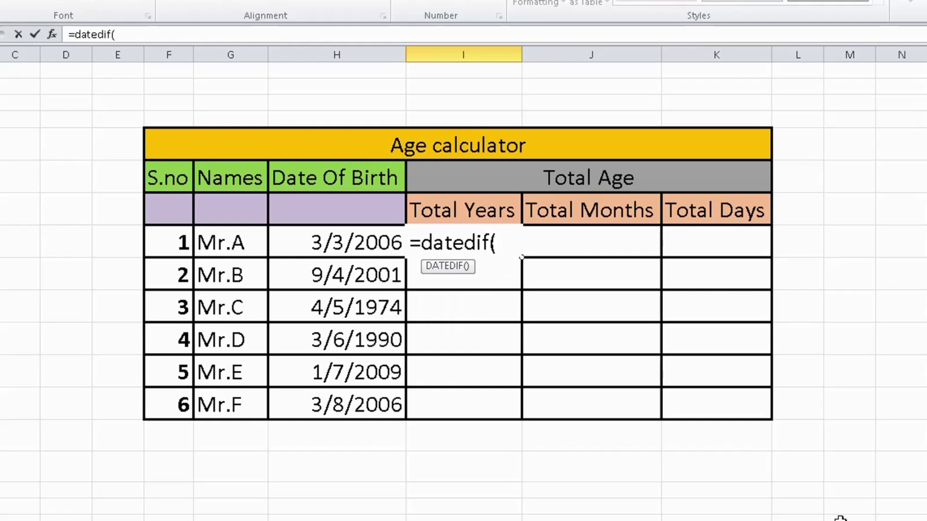
{"action": "left_click", "coordinate": [355, 243]}
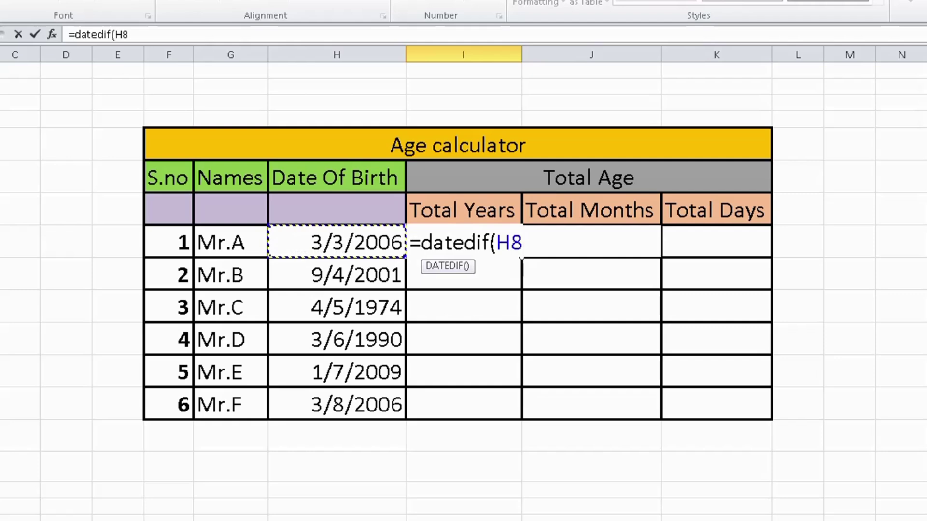
{"action": "type", "text": ","}
{"action": "type", "text": "t"}
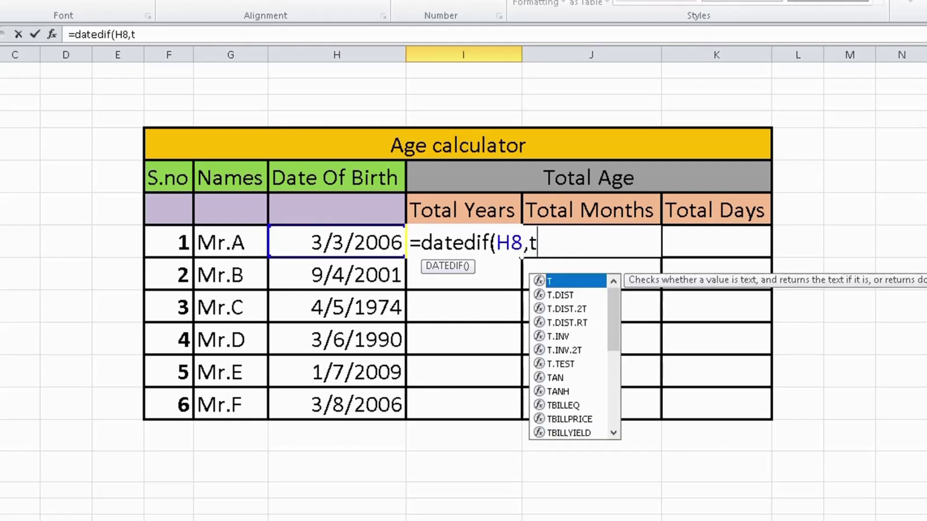
{"action": "type", "text": "a"}
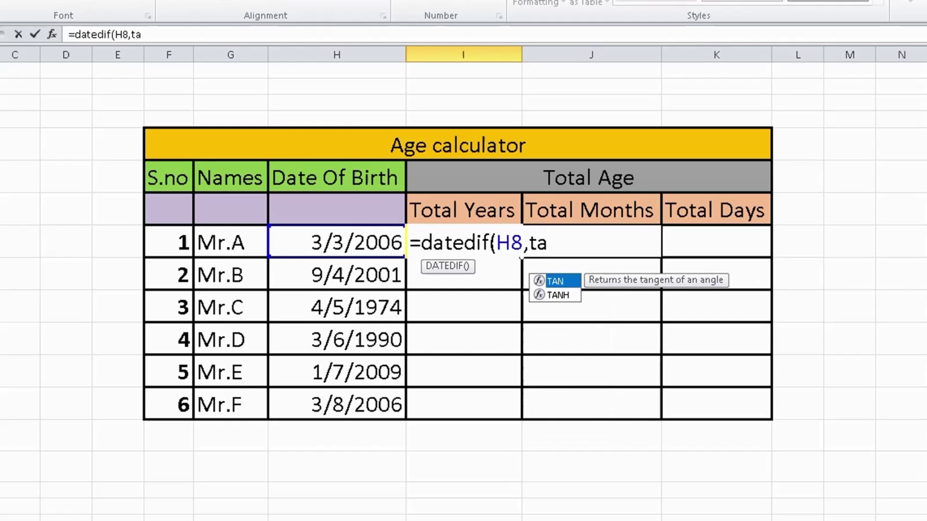
{"action": "type", "text": "d"}
{"action": "key", "text": "BackSpace"}
{"action": "key", "text": "BackSpace"}
{"action": "type", "text": "o"}
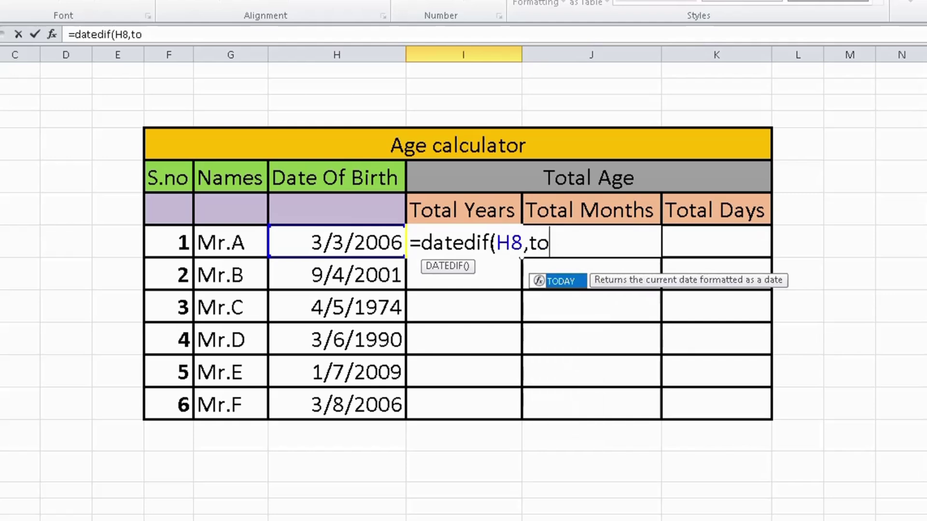
{"action": "type", "text": "day"}
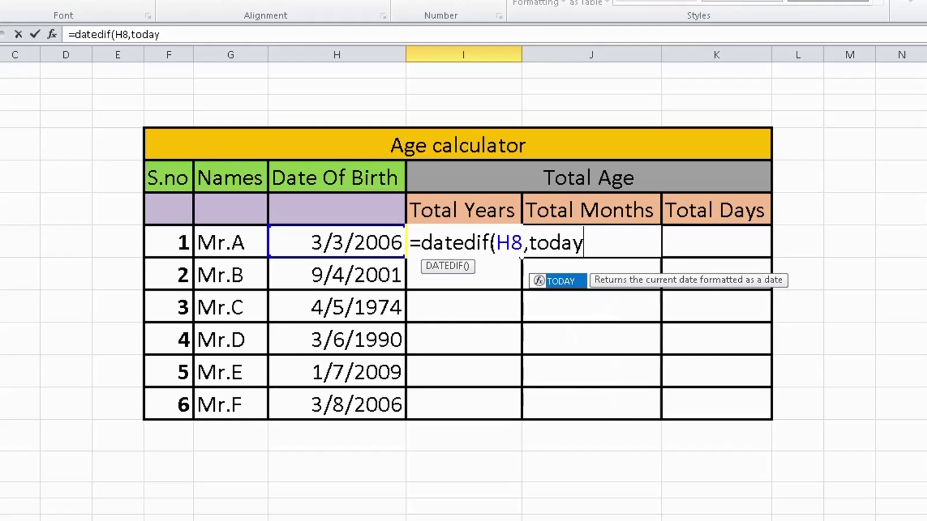
{"action": "type", "text": "()"}
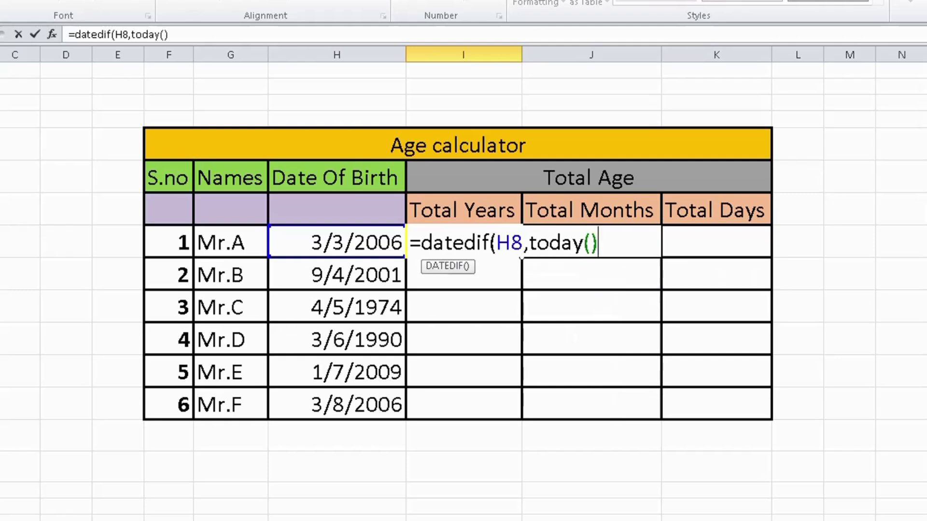
{"action": "type", "text": ",\""}
{"action": "type", "text": "Y"}
{"action": "type", "text": "\""}
{"action": "type", "text": ")"}
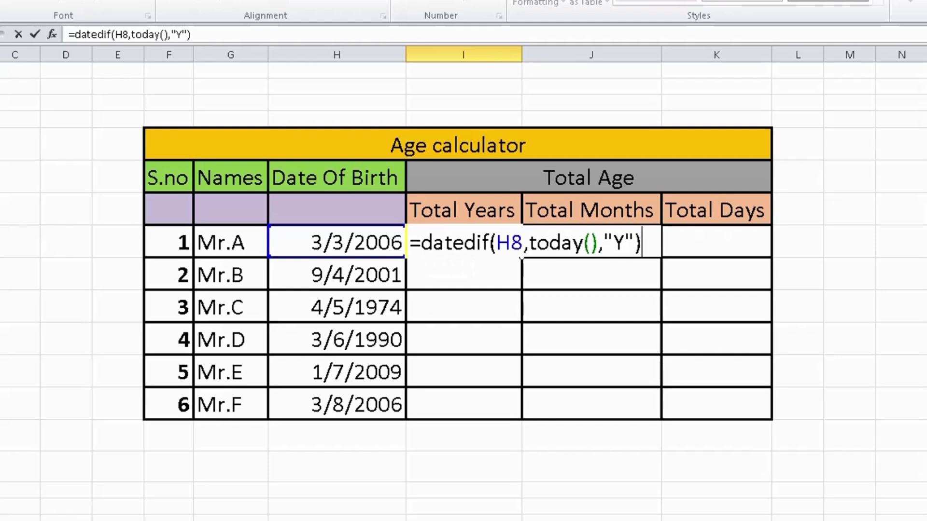
- Commit Mr.A's years formula and fill it down I8:I13, giving 18, 22, 49, 34, 15, 18
{"action": "key", "text": "Return"}
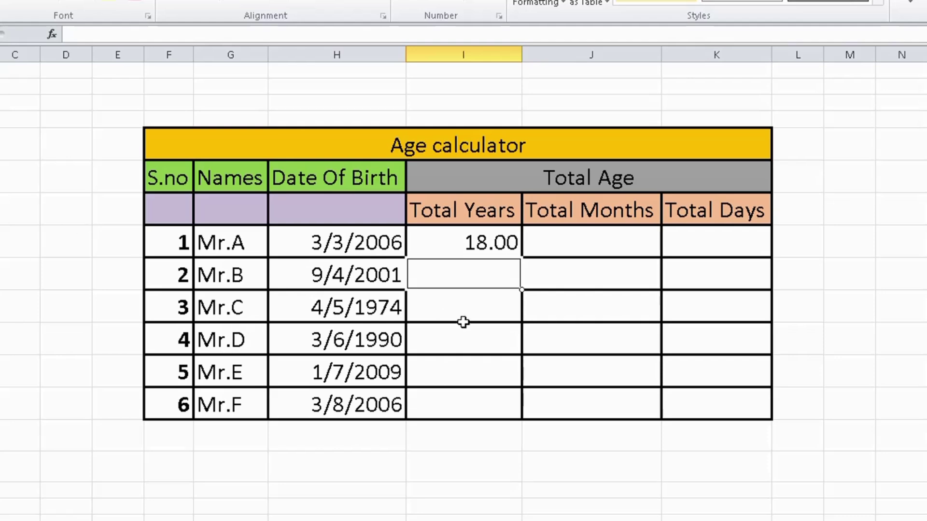
{"action": "left_click", "coordinate": [482, 242]}
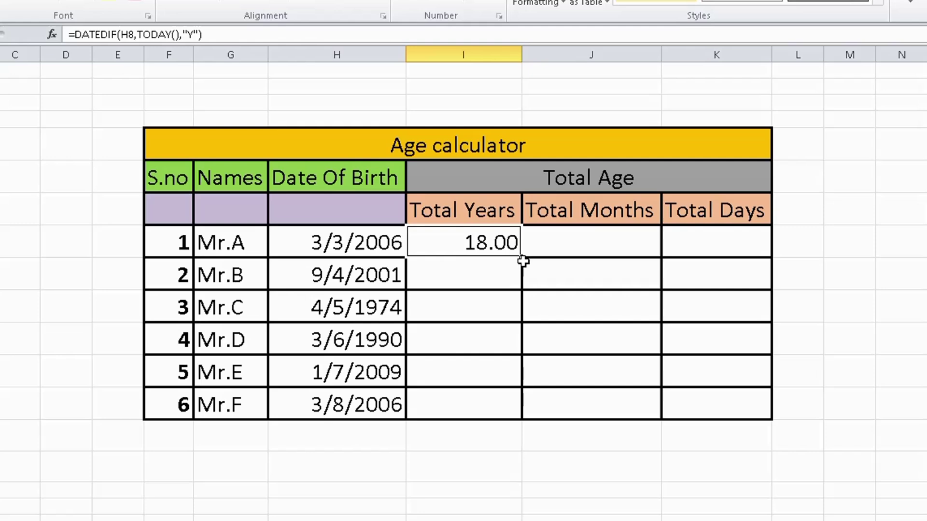
{"action": "mouse_move", "coordinate": [522, 256]}
{"action": "left_mouse_down"}
{"action": "mouse_move", "coordinate": [473, 303]}
{"action": "mouse_move", "coordinate": [486, 403]}
{"action": "left_mouse_up"}
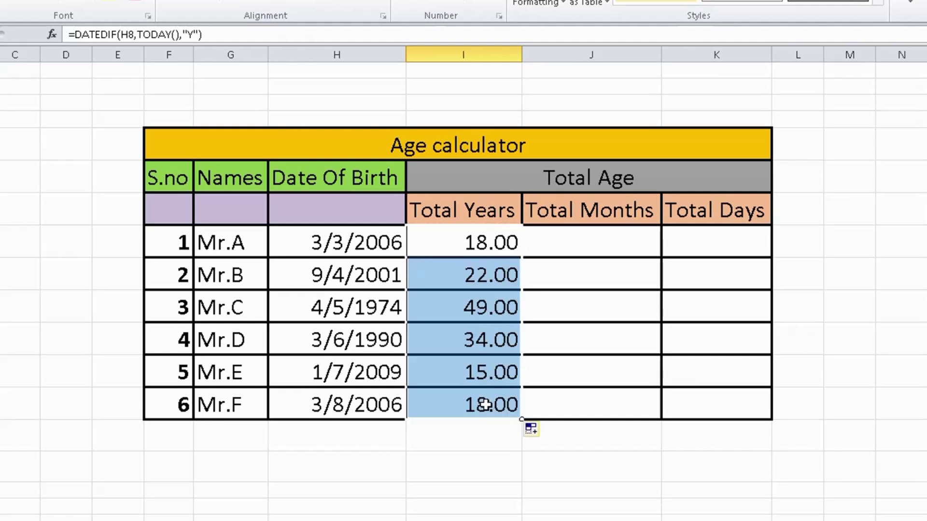
{"action": "left_click", "coordinate": [554, 277]}
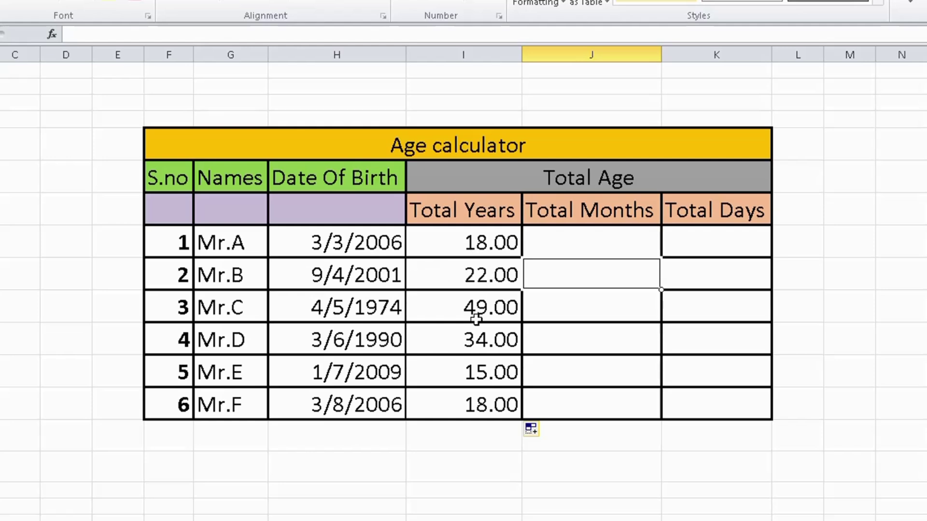
- Enter =DATEDIF(H8,TODAY(),"YM") in J8, giving Mr.A 0.00 months
{"action": "left_click", "coordinate": [579, 246]}
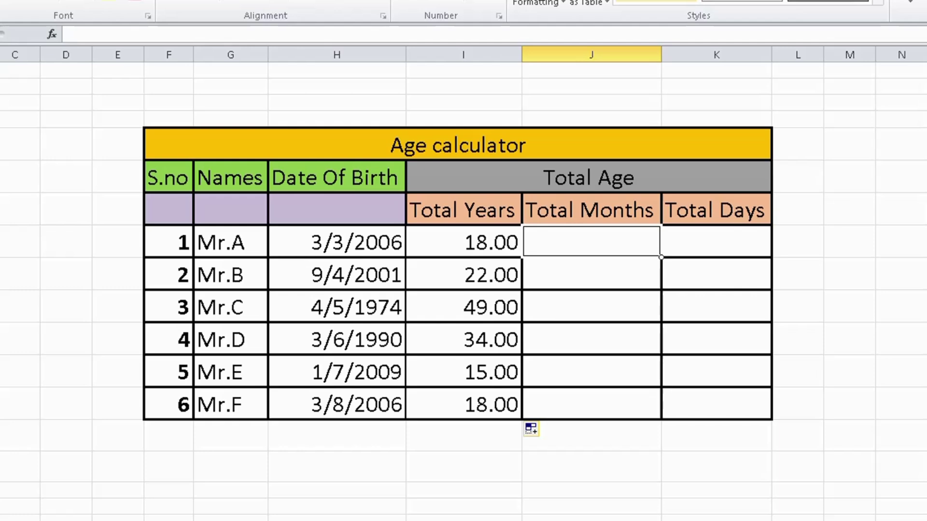
{"action": "type", "text": "="}
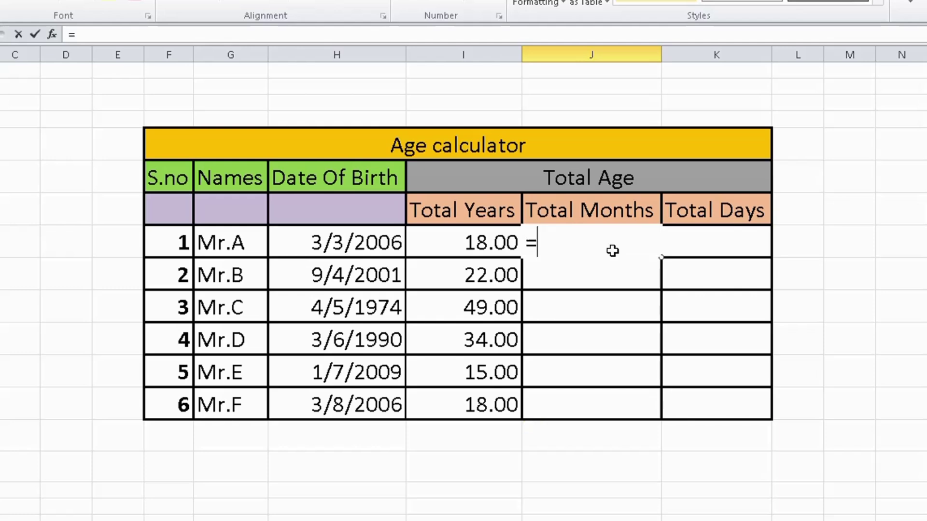
{"action": "type", "text": "dated"}
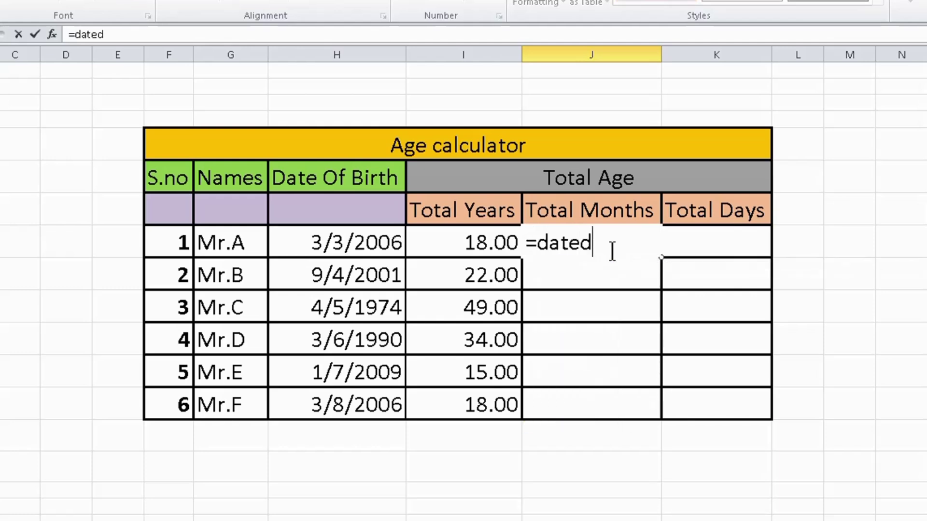
{"action": "type", "text": "if("}
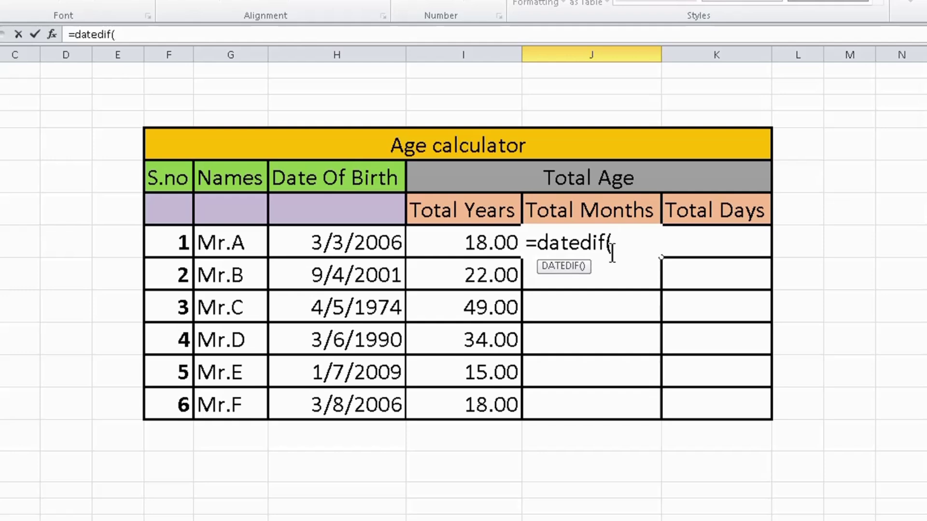
{"action": "left_click", "coordinate": [335, 243]}
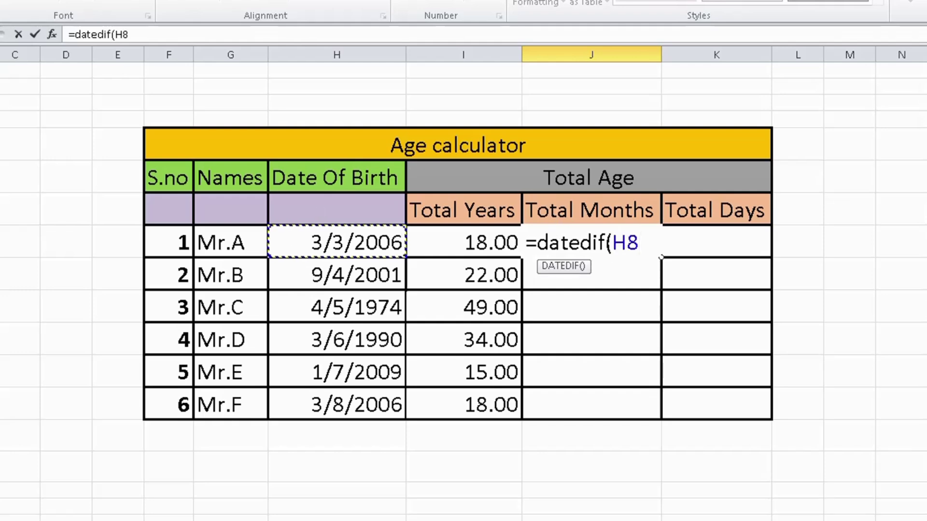
{"action": "type", "text": ",t"}
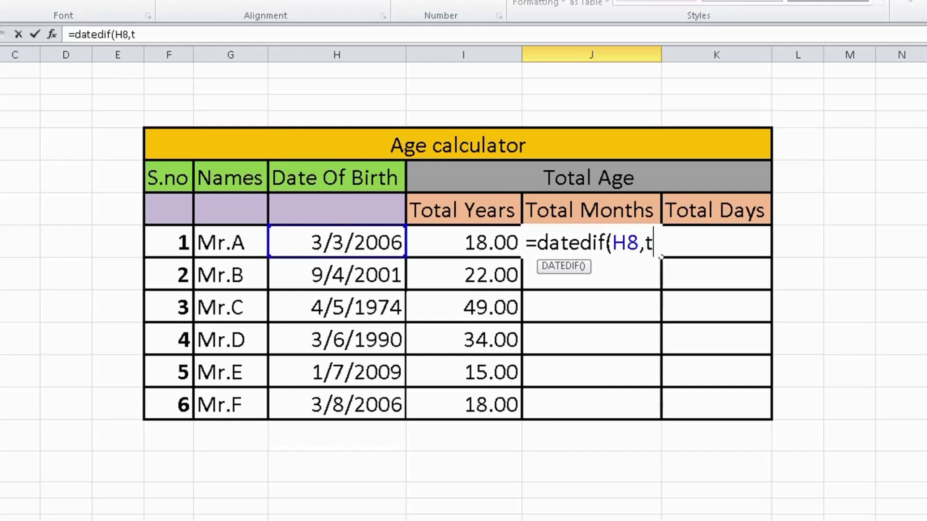
{"action": "type", "text": "odaly"}
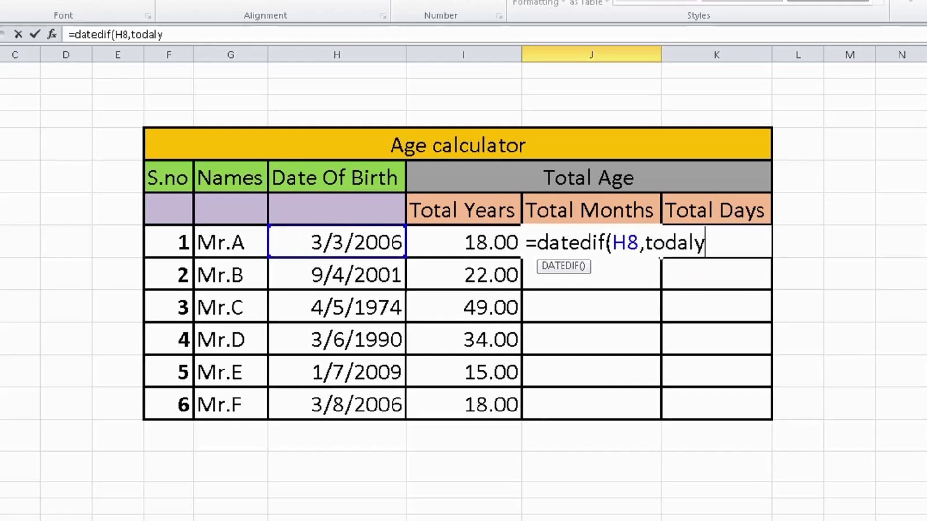
{"action": "key", "text": "BackSpace"}
{"action": "key", "text": "BackSpace"}
{"action": "type", "text": "y"}
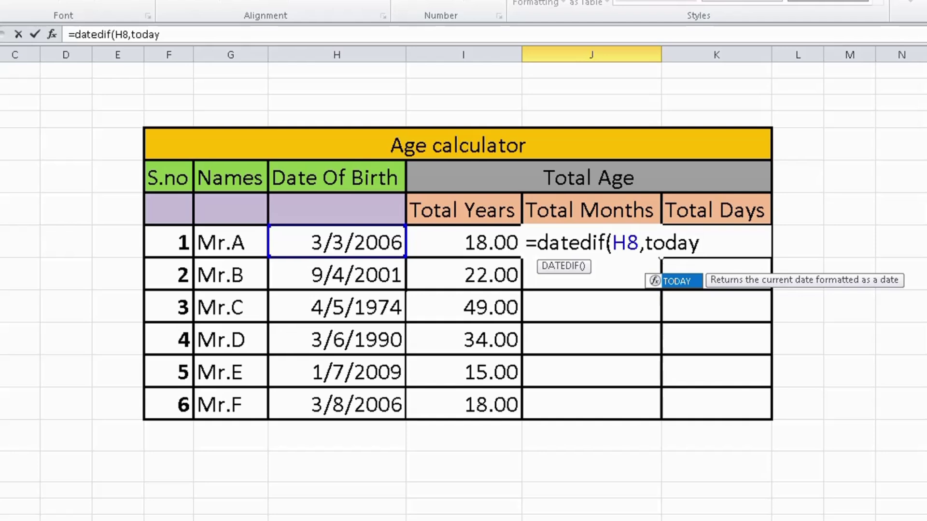
{"action": "type", "text": "()"}
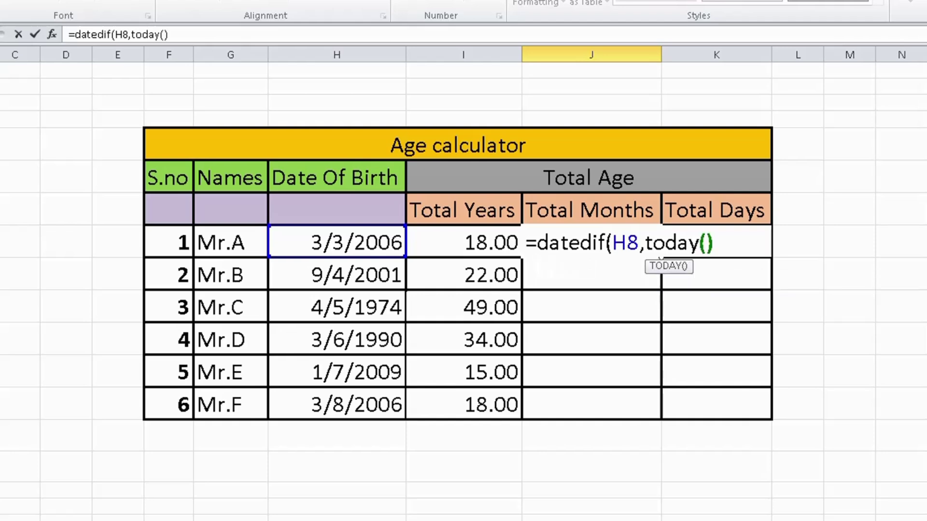
{"action": "type", "text": "<"}
{"action": "key", "text": "BackSpace"}
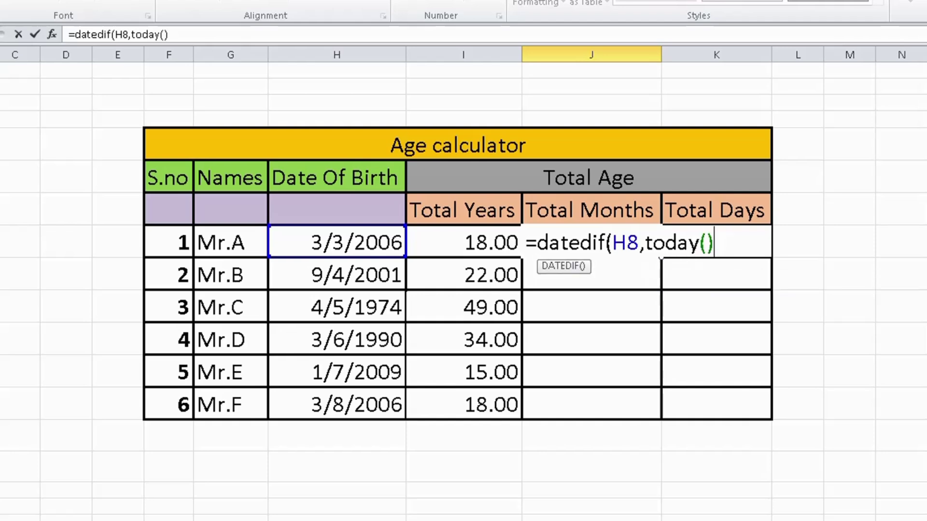
{"action": "type", "text": ",\""}
{"action": "type", "text": "Y"}
{"action": "type", "text": "M"}
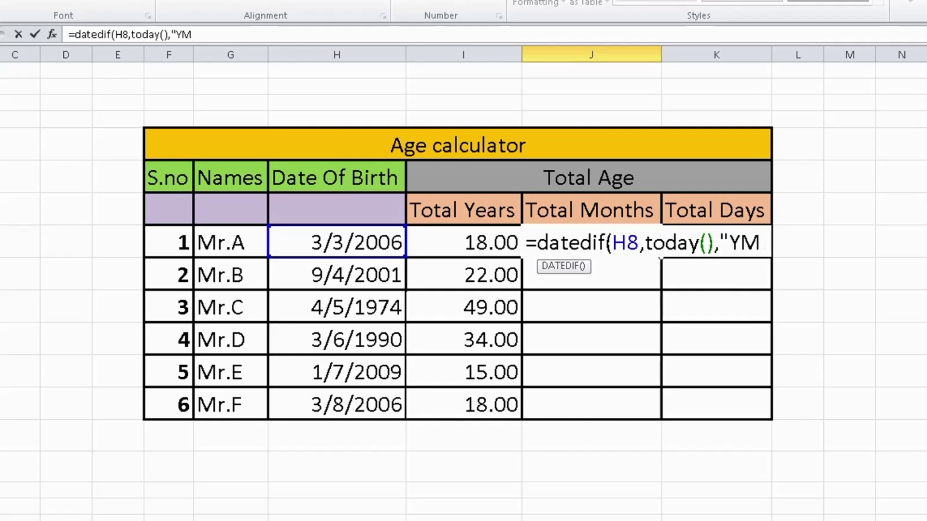
{"action": "type", "text": "\")"}
{"action": "key", "text": "Return"}
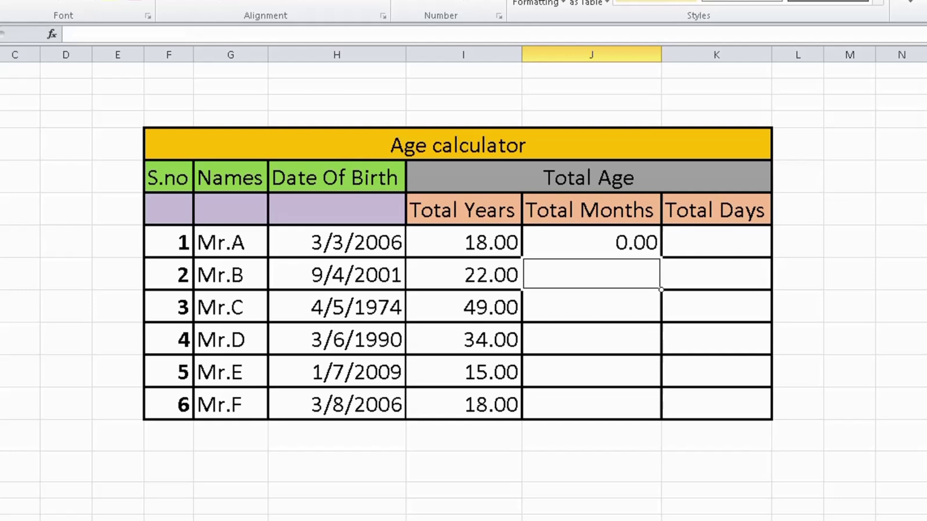
- Fill the months formula down J8:J13, giving 0, 6, 11, 0, 2 and 0
{"action": "left_click", "coordinate": [610, 248]}
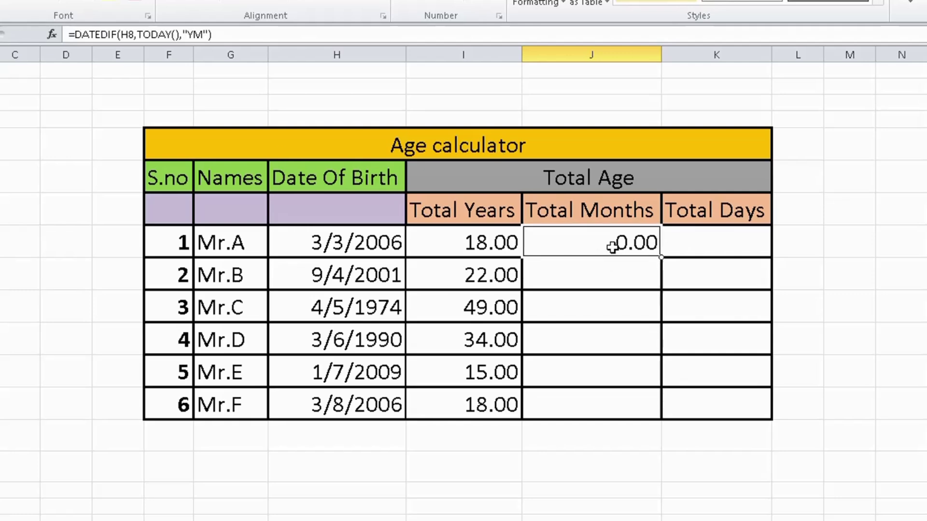
{"action": "left_click_drag", "start_coordinate": [668, 259], "coordinate": [663, 410]}
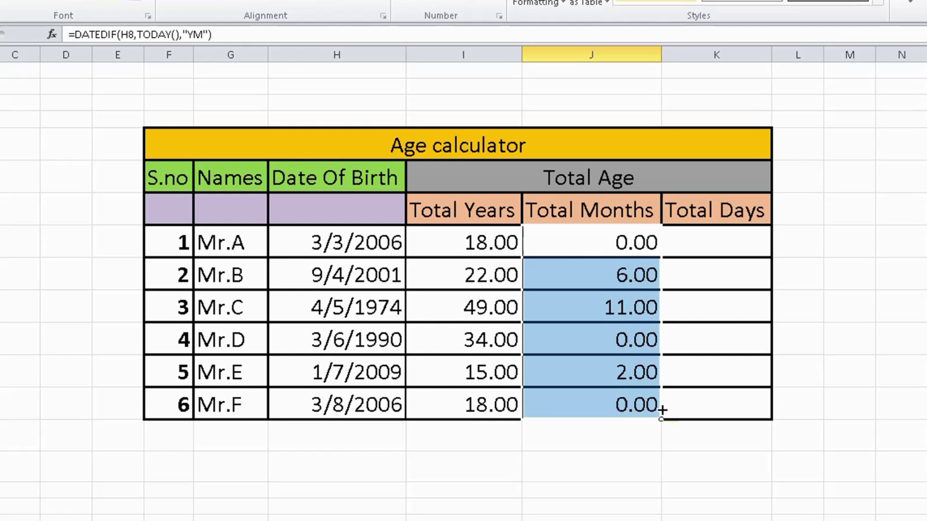
{"action": "left_click", "coordinate": [591, 287]}
{"action": "left_click", "coordinate": [723, 237]}
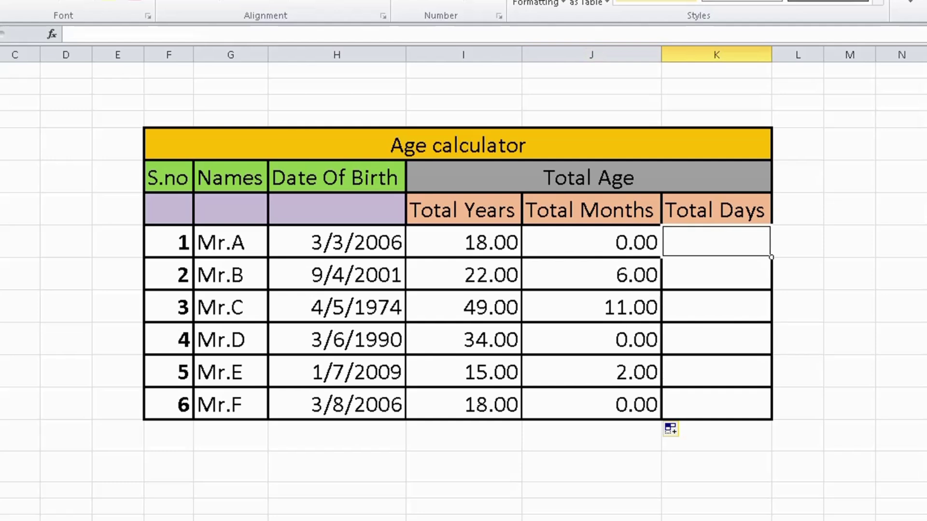
{"action": "type", "text": "="}
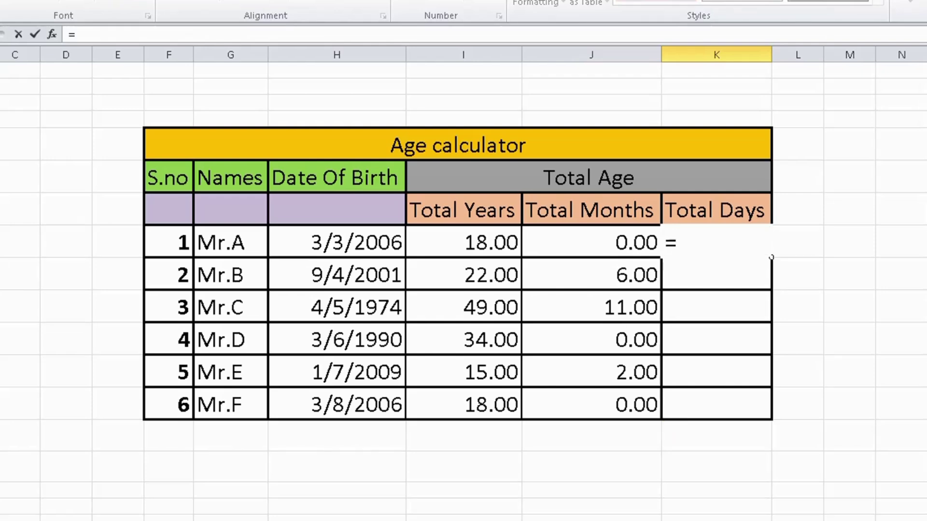
{"action": "type", "text": "datei"}
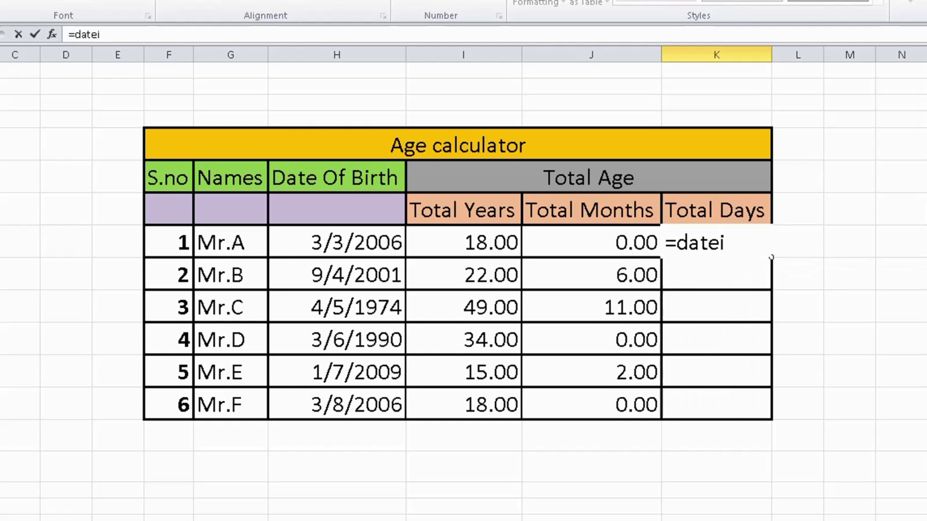
- Enter =DATEDIF(H8,TODAY(),"MD") in K8, giving Mr.A 17.00 days
{"action": "key", "text": "BackSpace"}
{"action": "type", "text": "dif"}
{"action": "type", "text": "("}
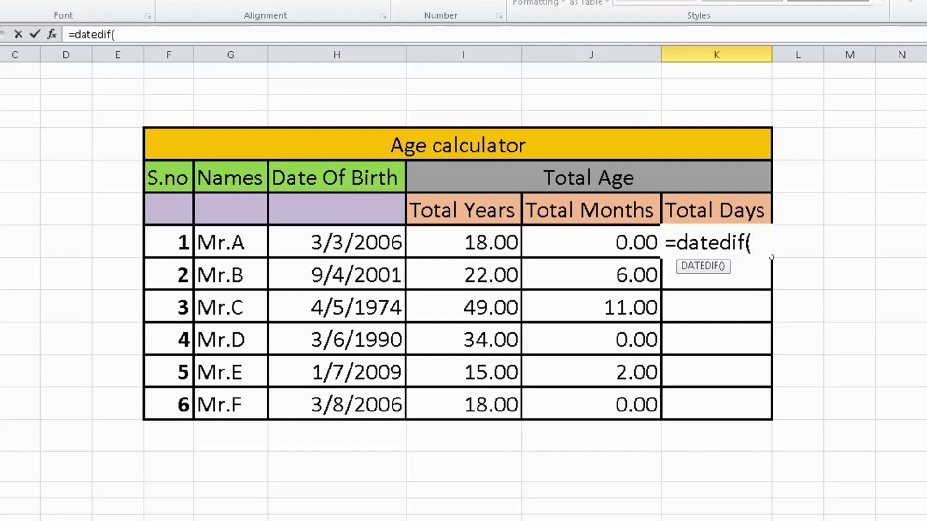
{"action": "left_click", "coordinate": [340, 248]}
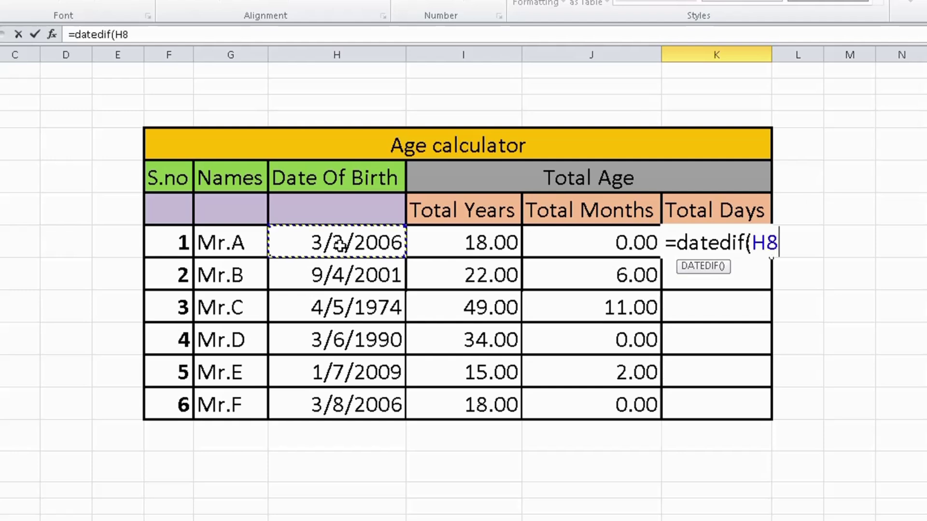
{"action": "type", "text": ","}
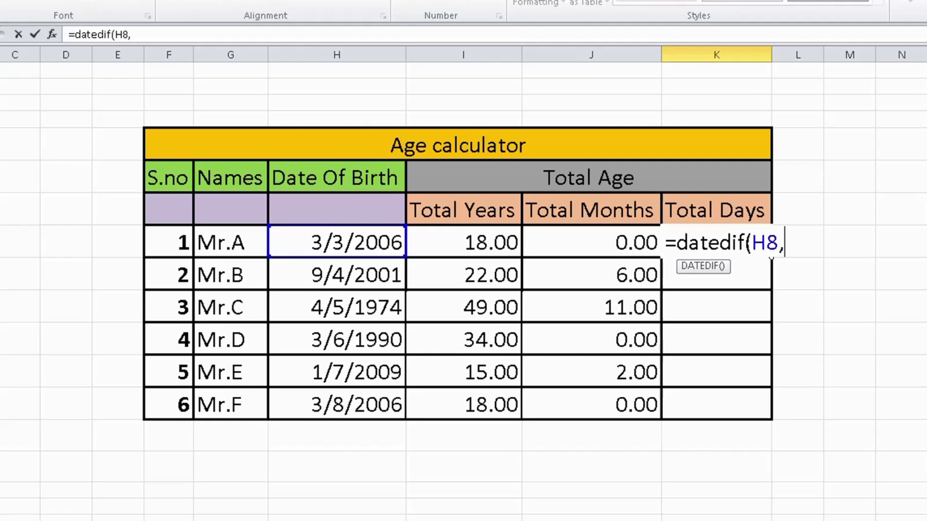
{"action": "type", "text": "to"}
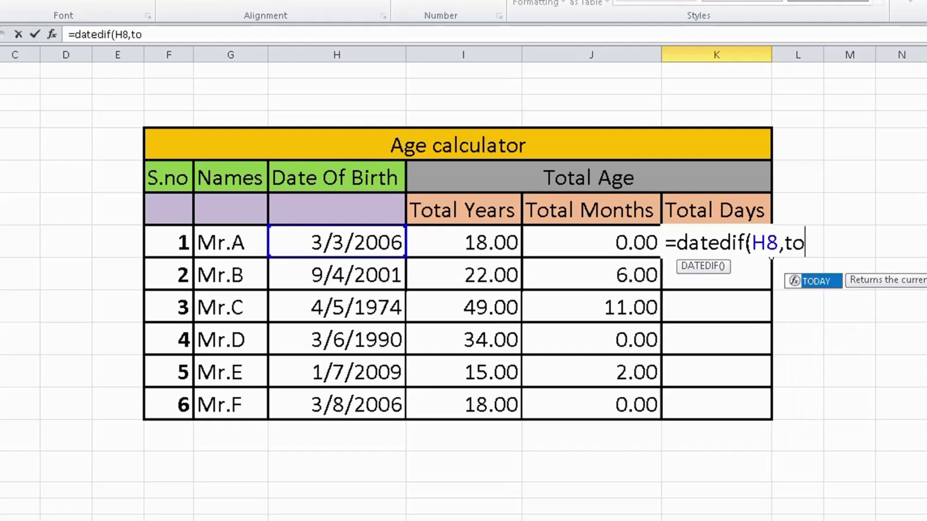
{"action": "type", "text": "day"}
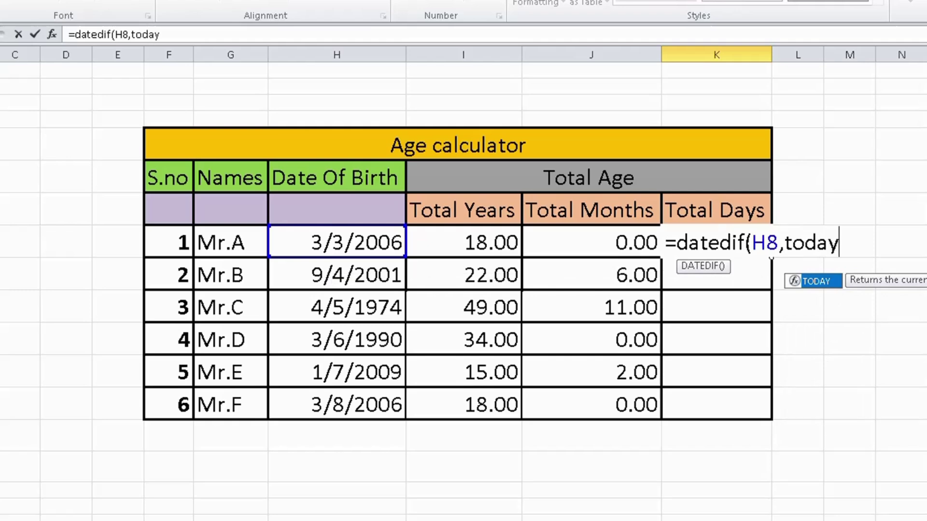
{"action": "type", "text": "(),"}
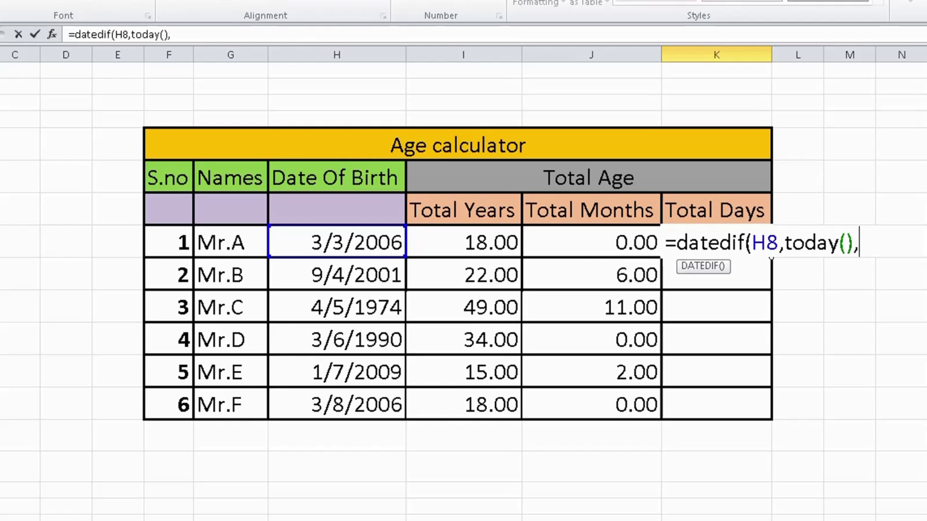
{"action": "type", "text": "\"M"}
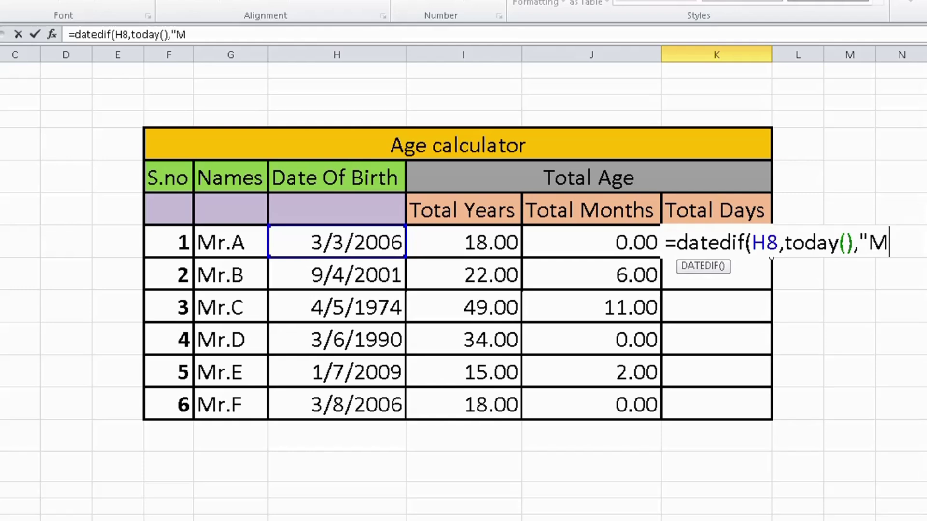
{"action": "type", "text": "d"}
{"action": "key", "text": "BackSpace"}
{"action": "type", "text": "D"}
{"action": "type", "text": "\""}
{"action": "type", "text": ")"}
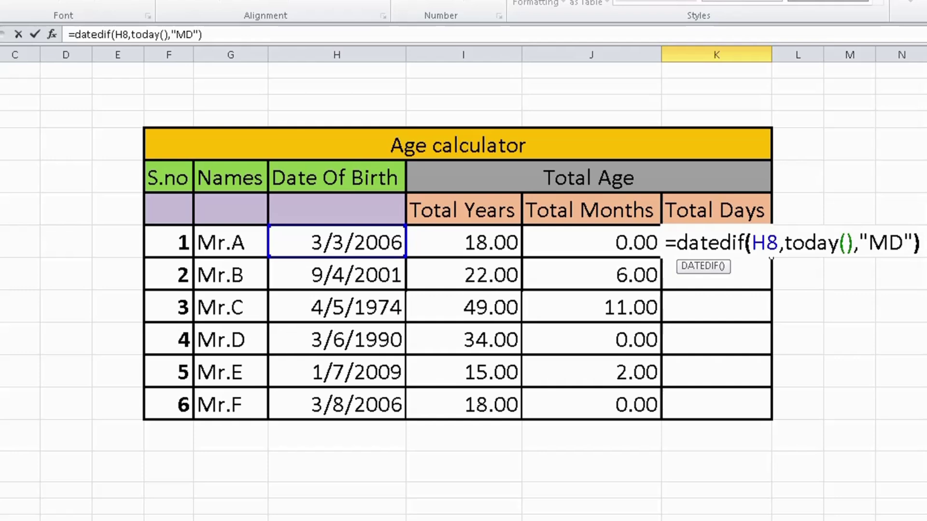
{"action": "key", "text": "Return"}
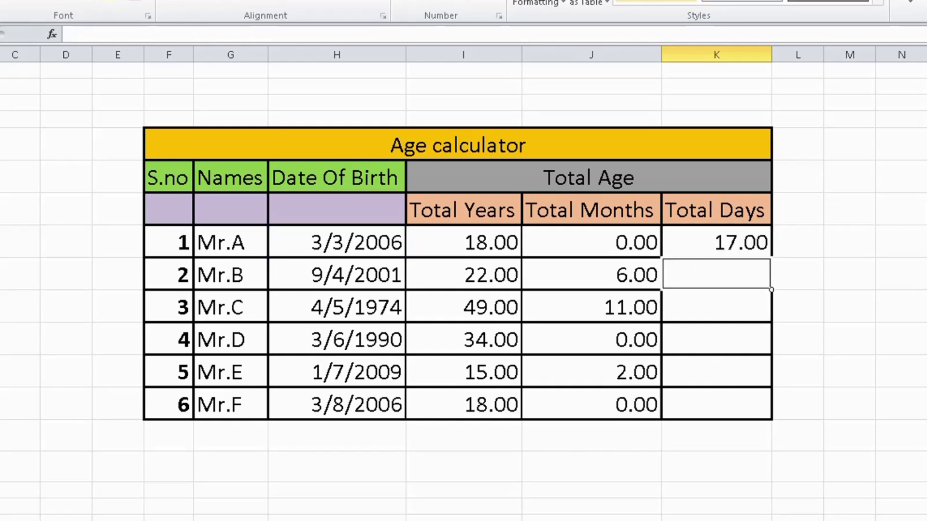
- Fill the days formula down K8:K13, giving 17, 16, 15, 14, 13 and 12
{"action": "left_click", "coordinate": [693, 238]}
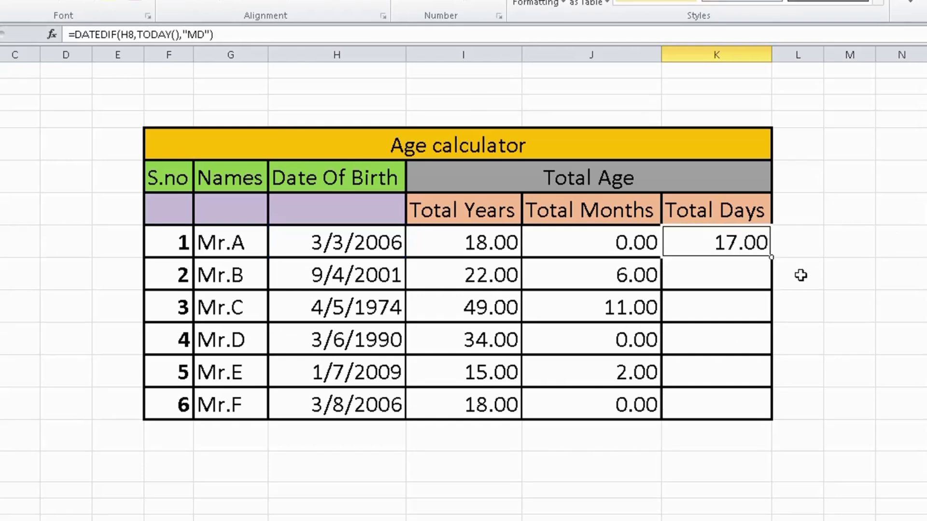
{"action": "left_click_drag", "start_coordinate": [771, 257], "coordinate": [766, 408]}
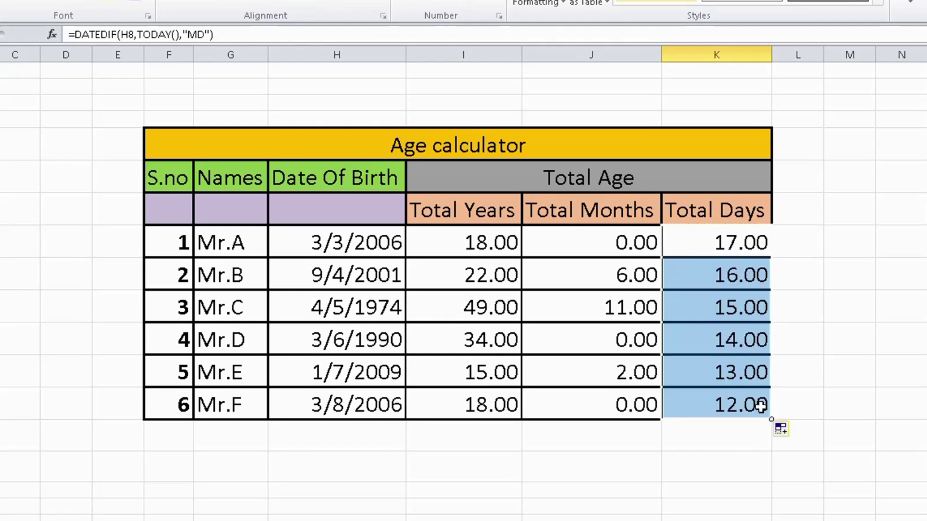
{"action": "left_click", "coordinate": [699, 283]}
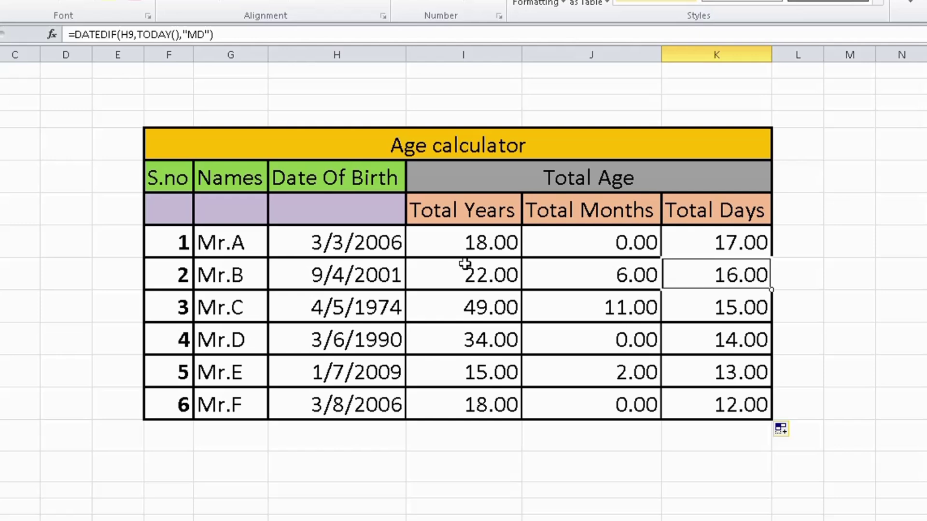